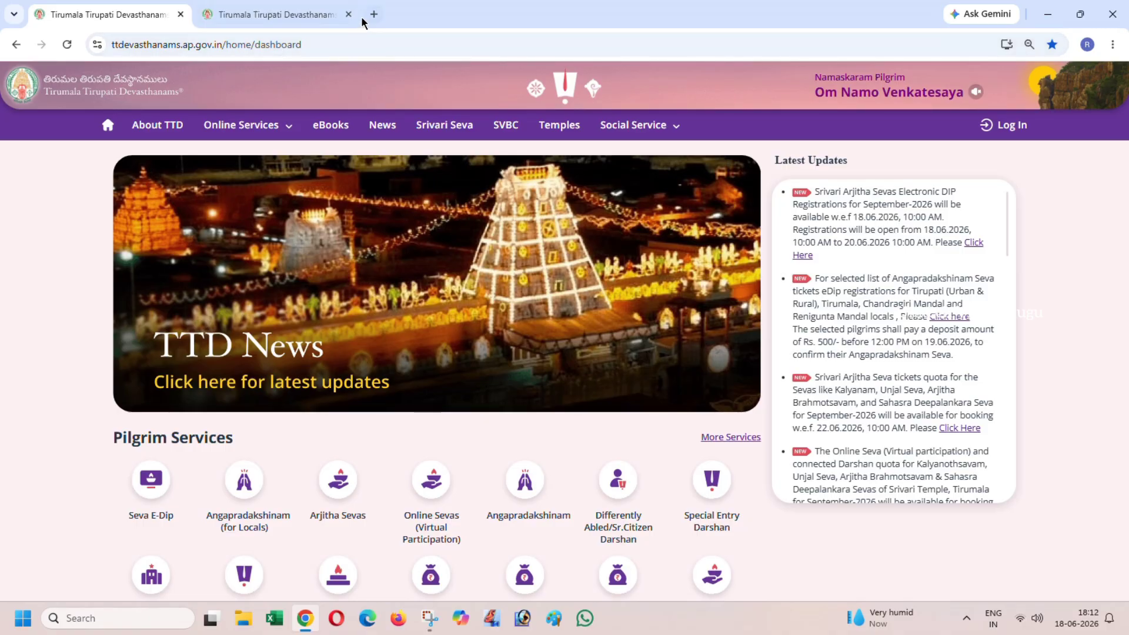
Close the second Tirumala Tirupati Devasthanams tab, leaving only the home dashboard open.
click(348, 14)
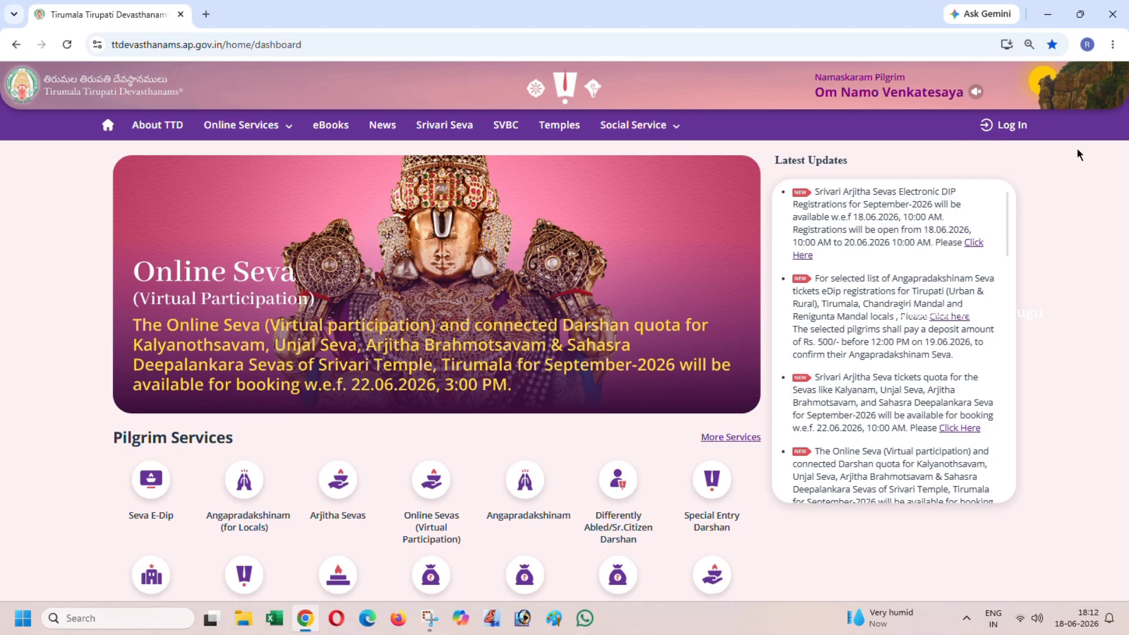
Log in with the registered mobile number and the six-digit OTP sent to it.
click(1009, 126)
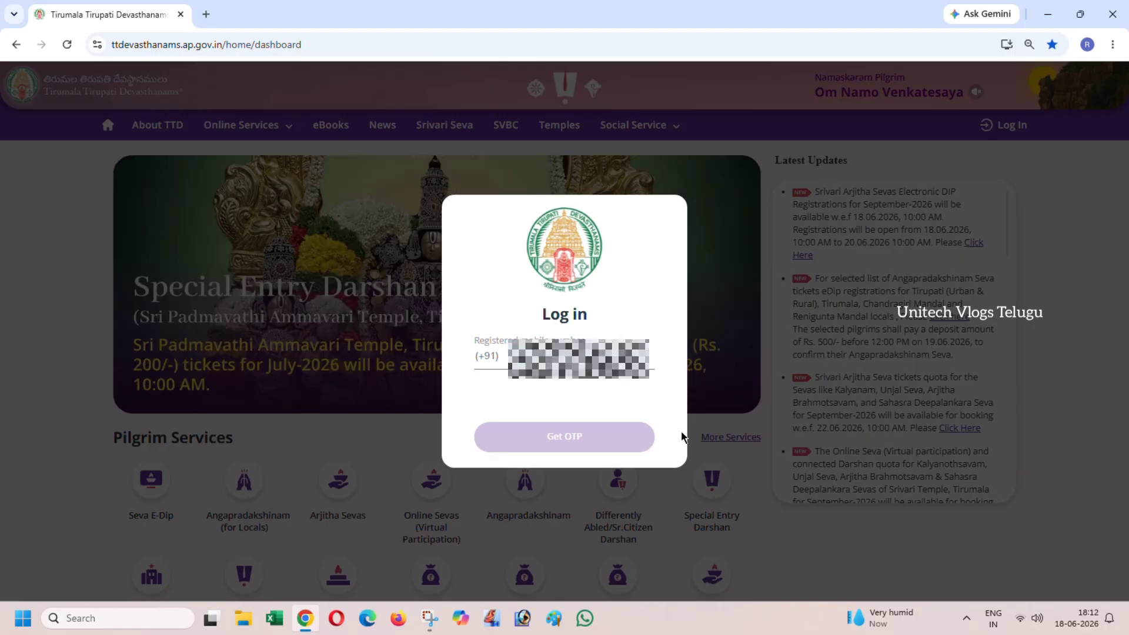
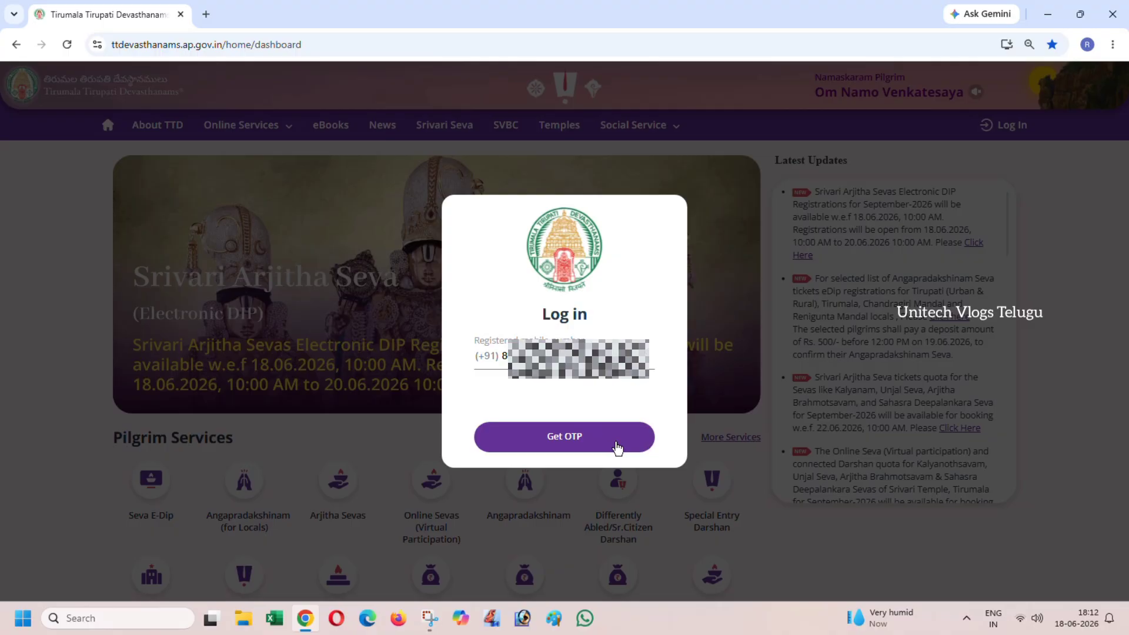
click(570, 441)
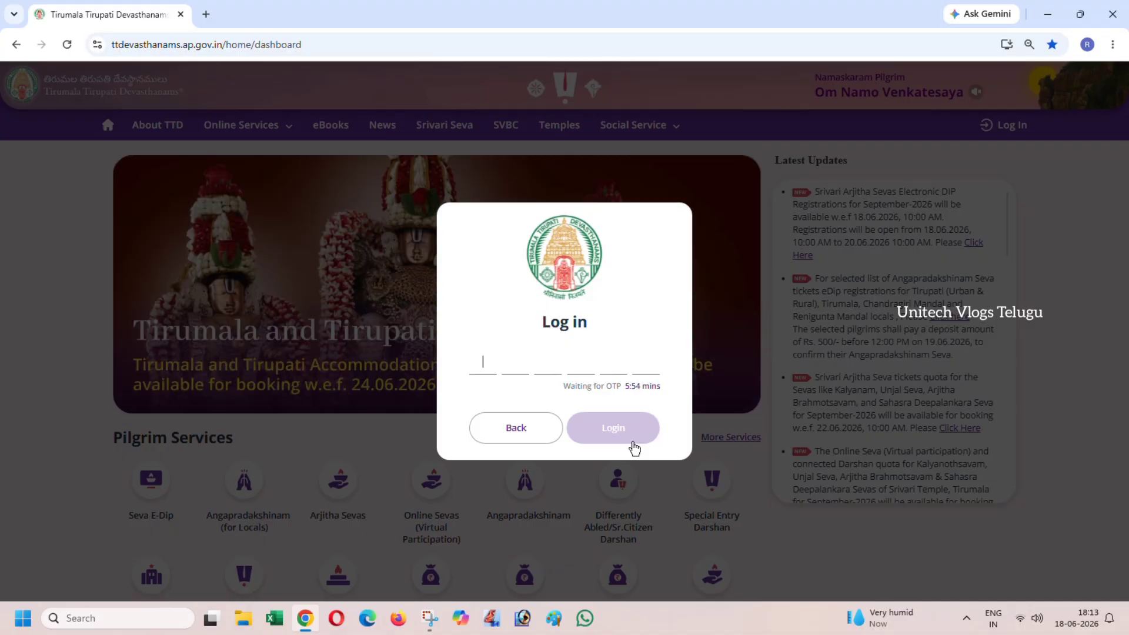
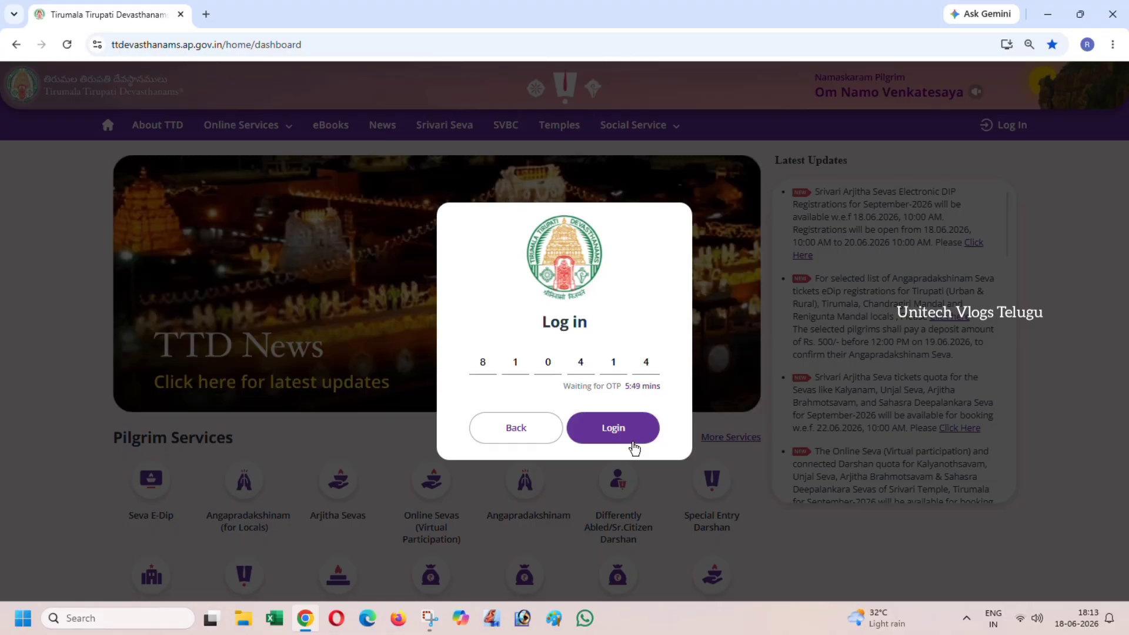
click(633, 438)
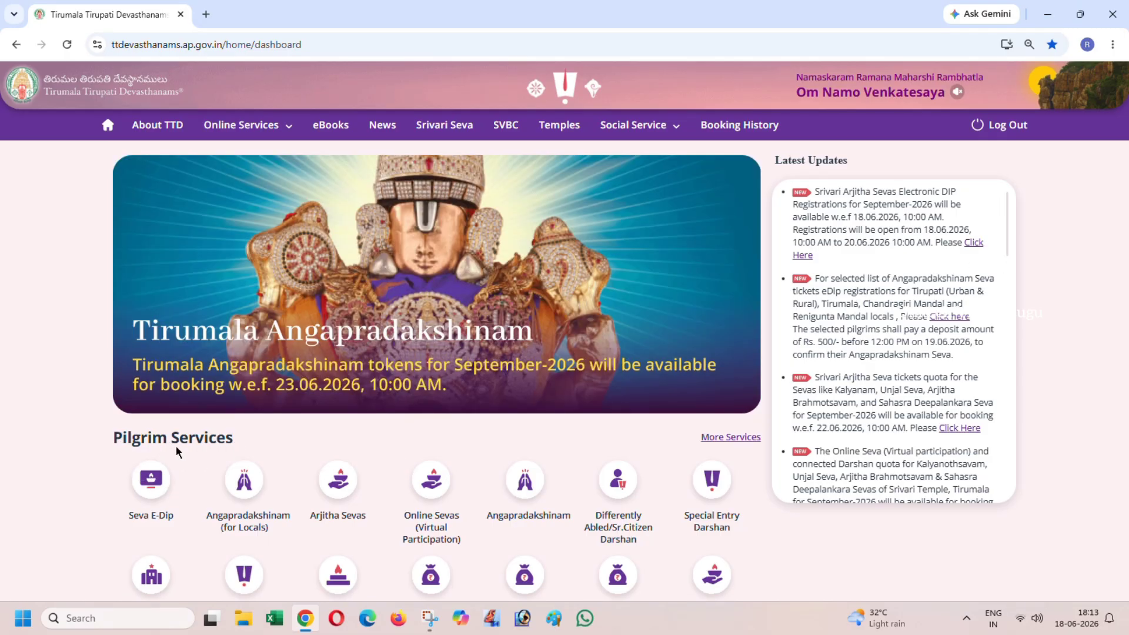
Open Seva E-Dip, agree to its instructions and continue to the registration form.
click(152, 483)
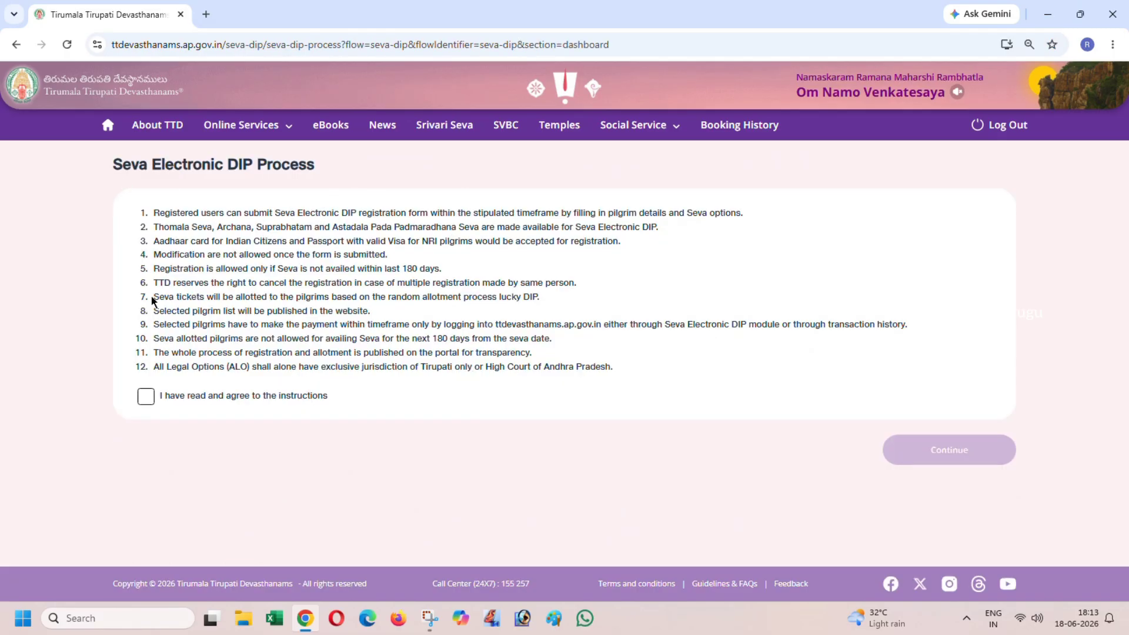
click(143, 402)
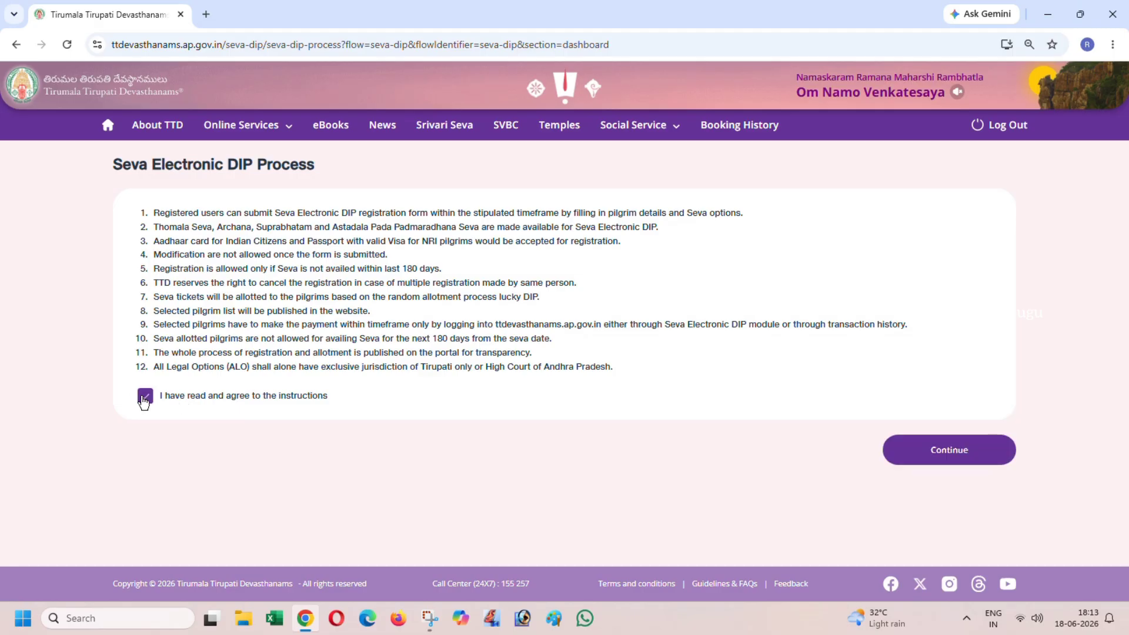
click(978, 466)
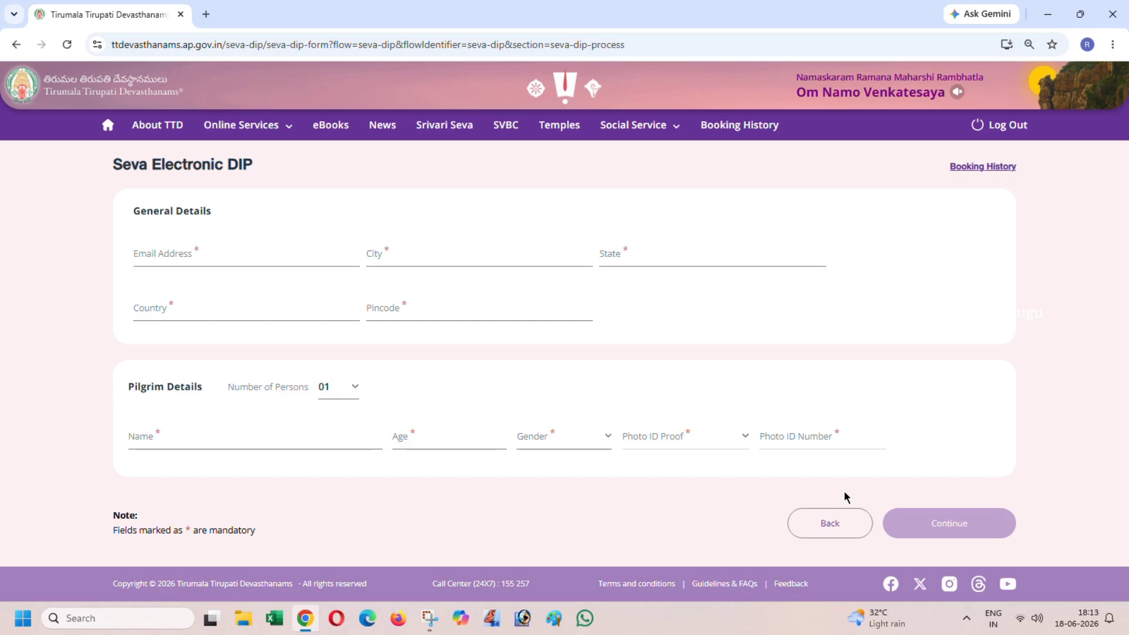
Enter the pilgrim's e-mail address in the General Details e-mail field.
click(157, 259)
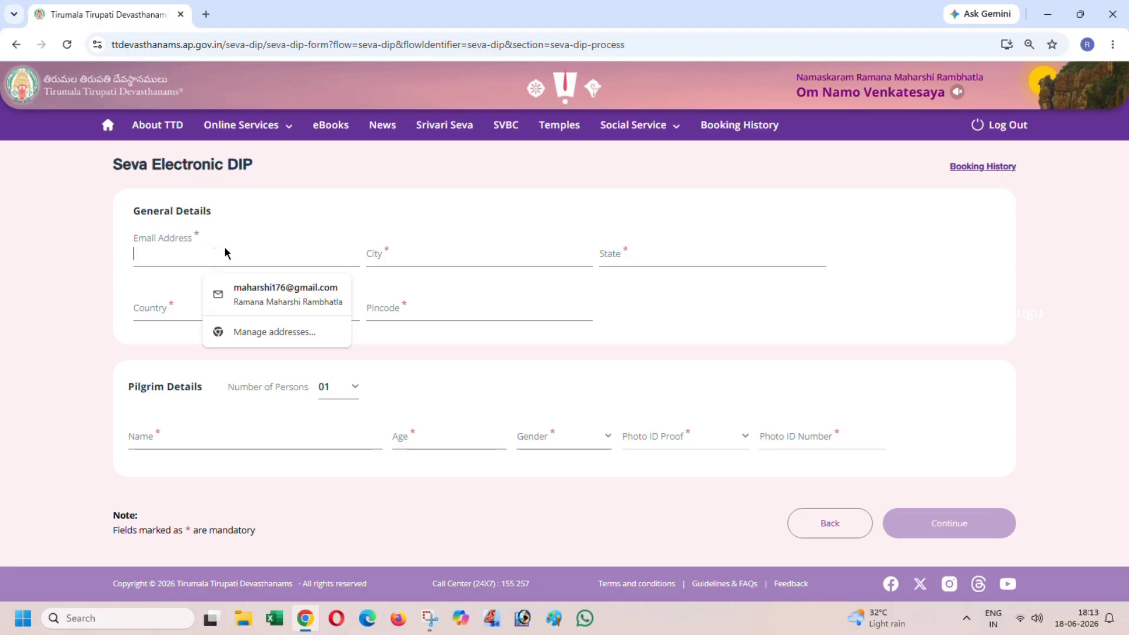
click(50, 260)
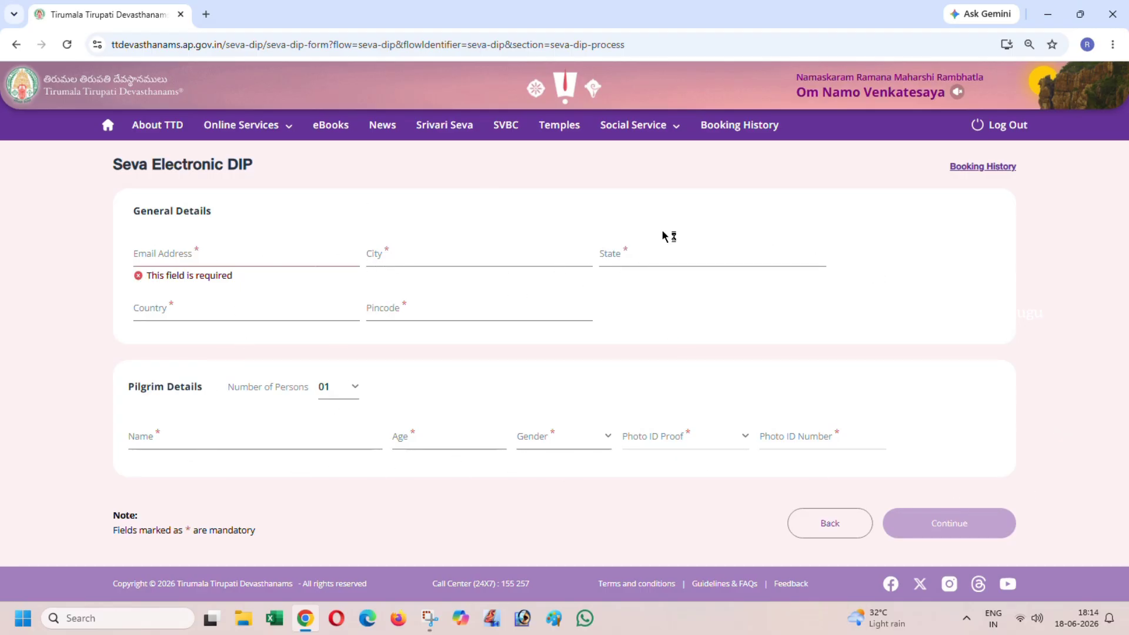
click(189, 260)
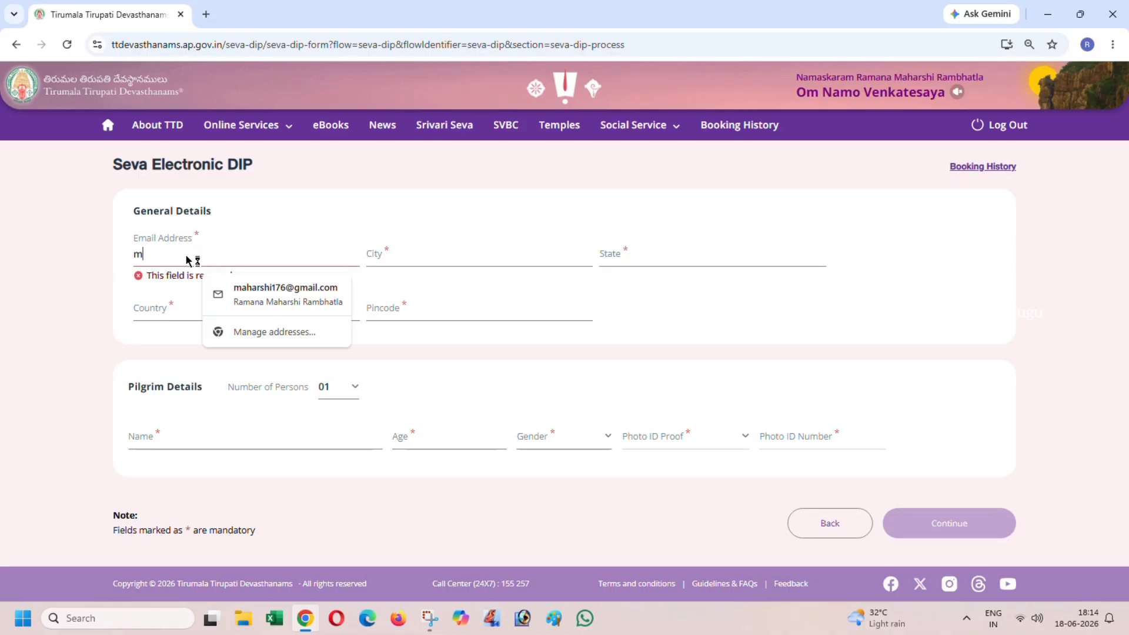
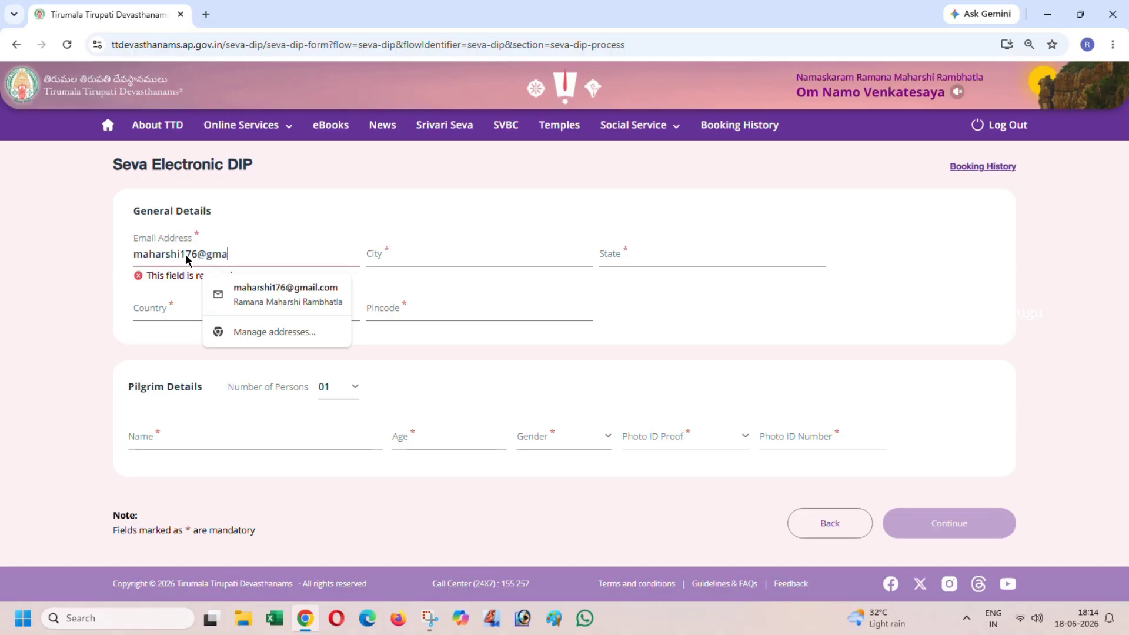
Fill City ('visa'), State Andhra Pradesh, Country India and the pincode.
click(417, 259)
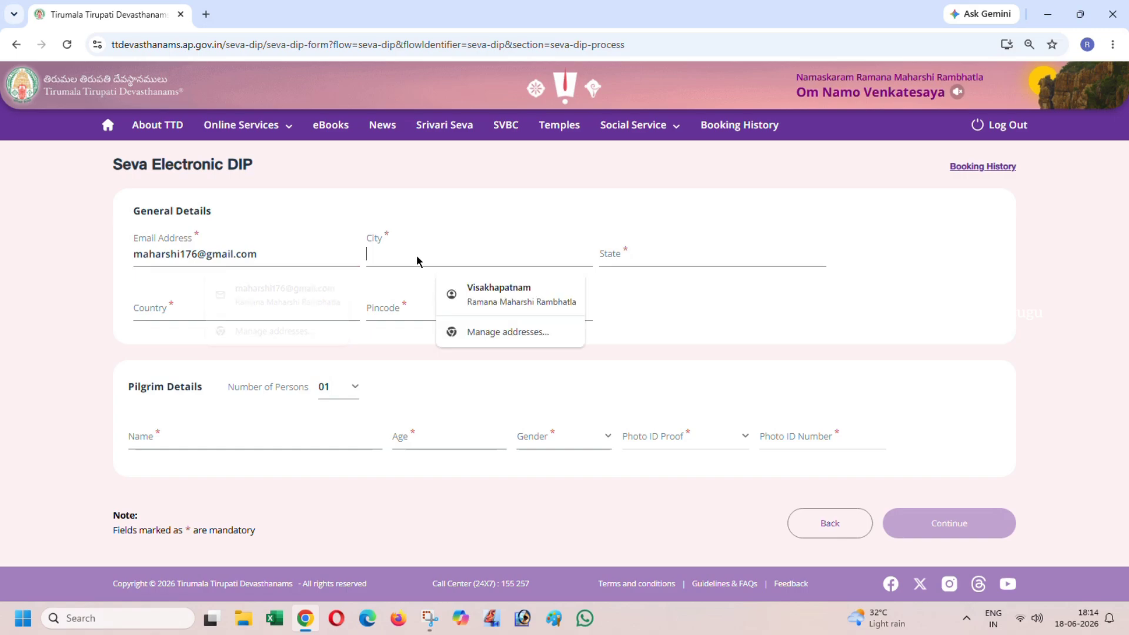
text(visakhapatnam)
key(Tab)
text(an)
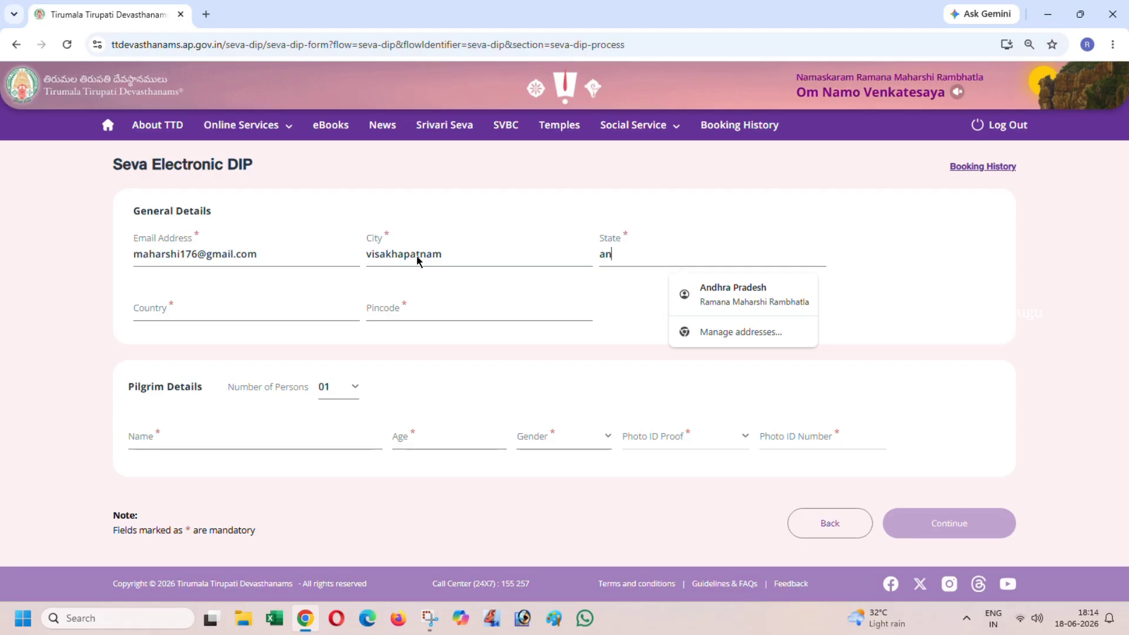
text(dhra pradesh)
click(289, 316)
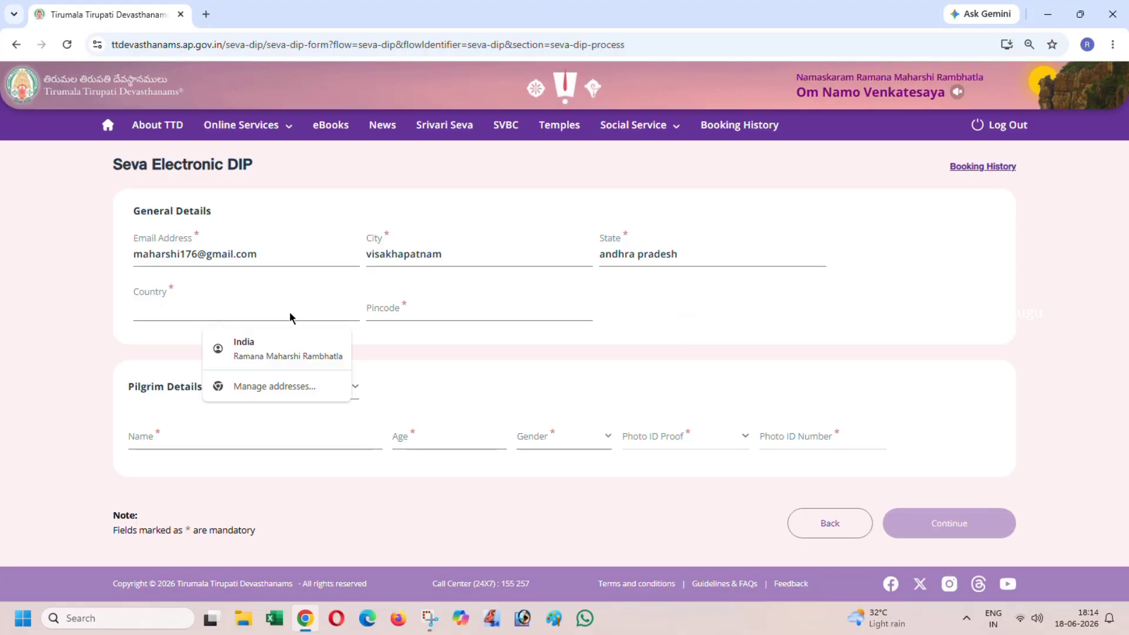
key(Escape)
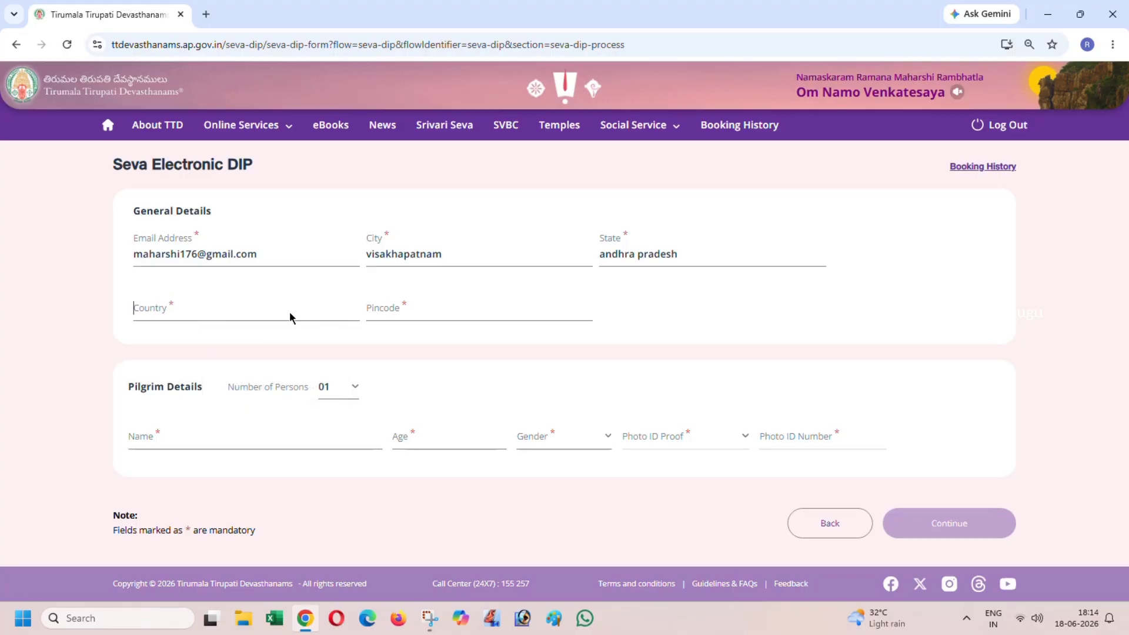
text(Ind)
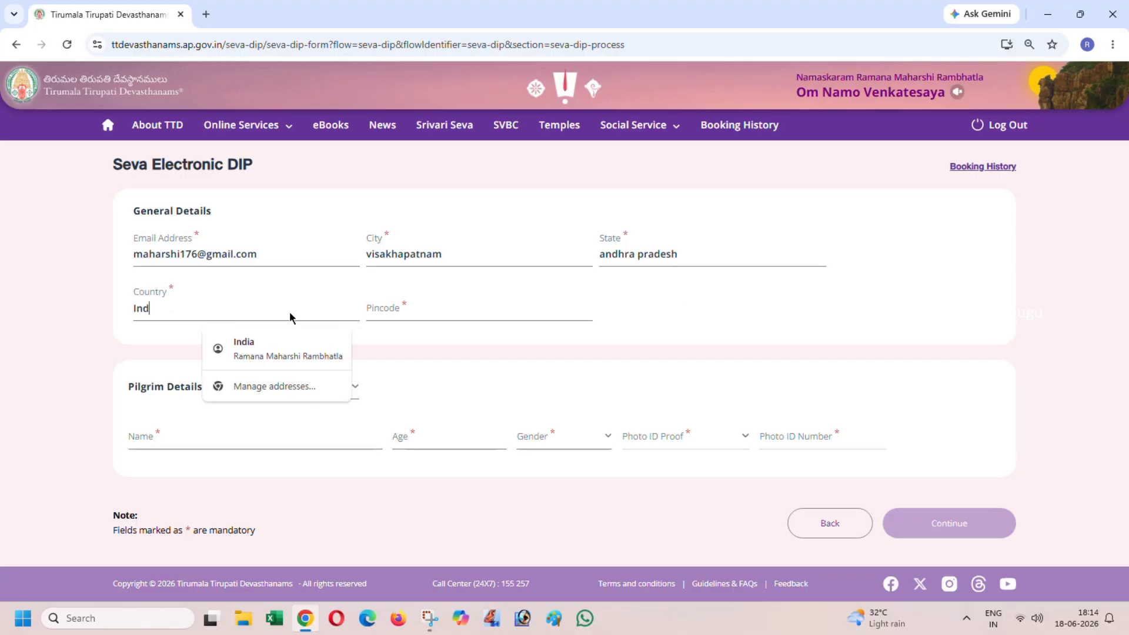
text(ia)
click(386, 308)
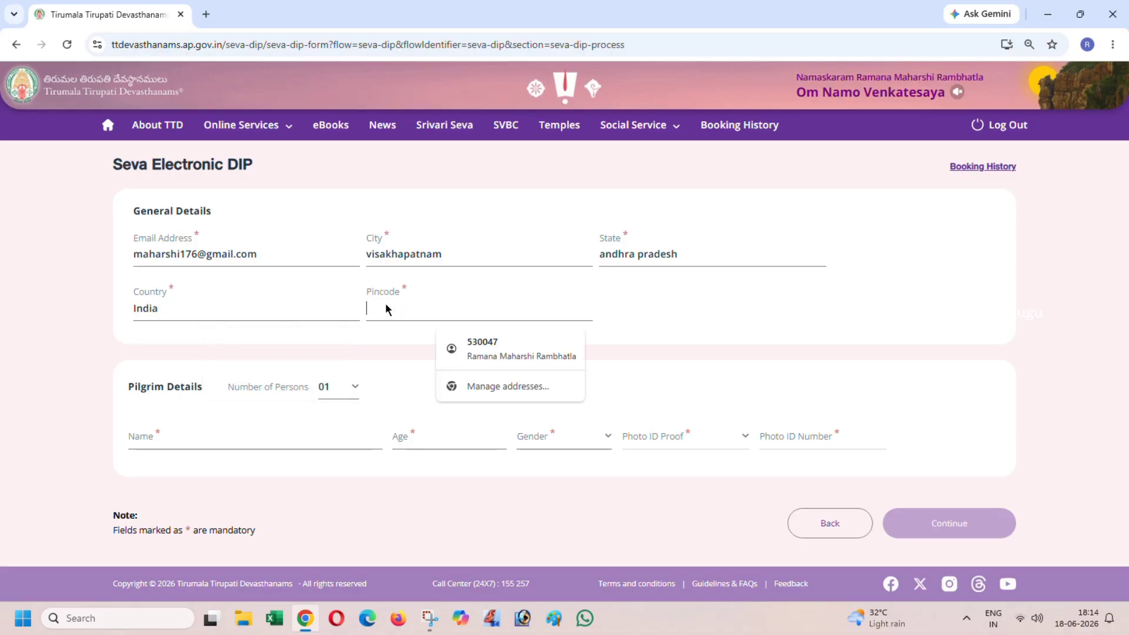
text(530047)
click(693, 326)
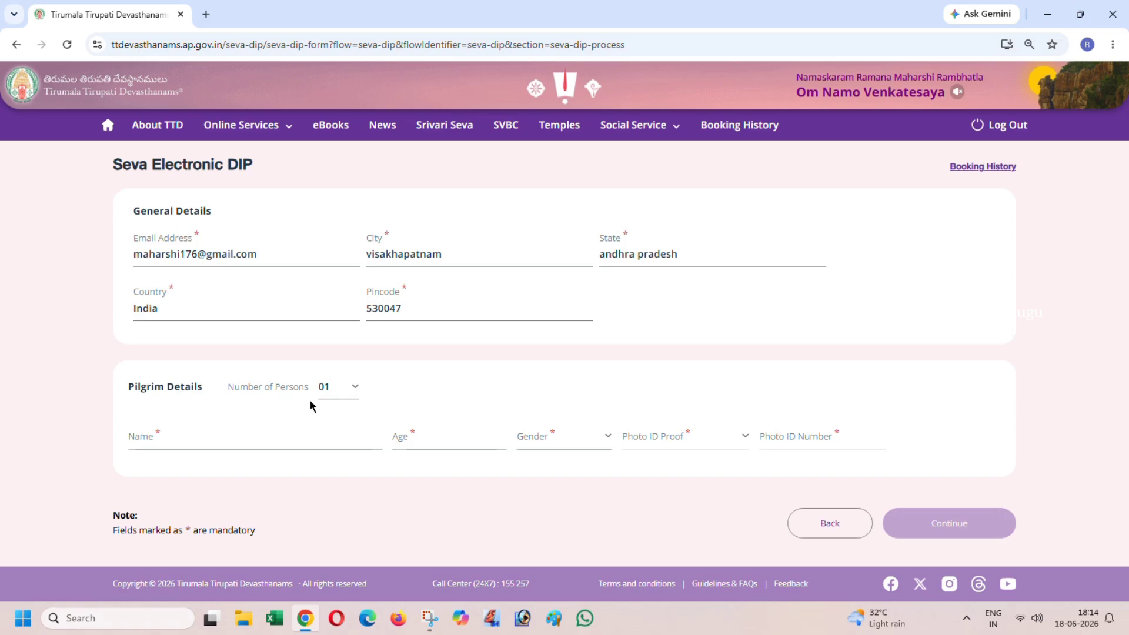
Keep number of persons at 01, enter the pilgrim's full name and age 34.
click(349, 393)
click(455, 375)
click(211, 444)
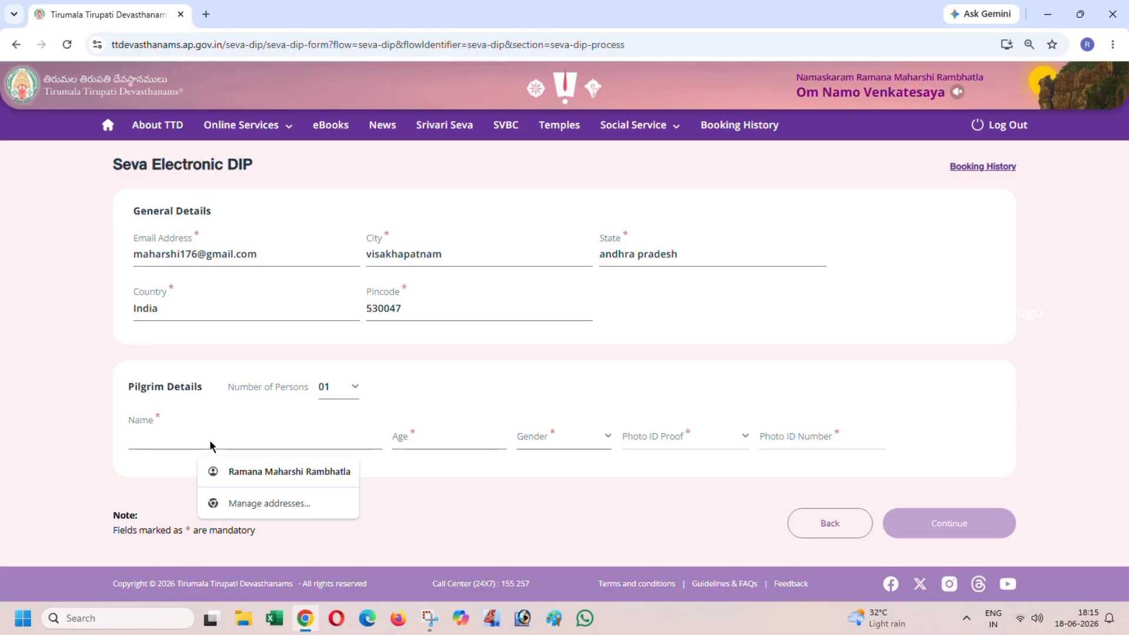
key(Tab)
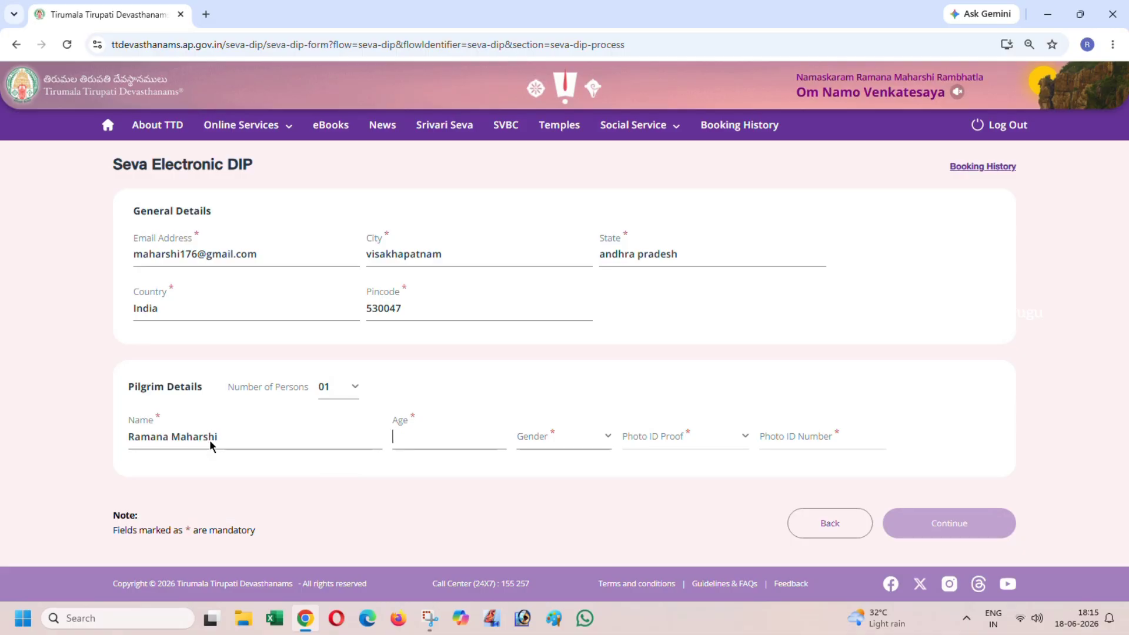
text(34)
key(Tab)
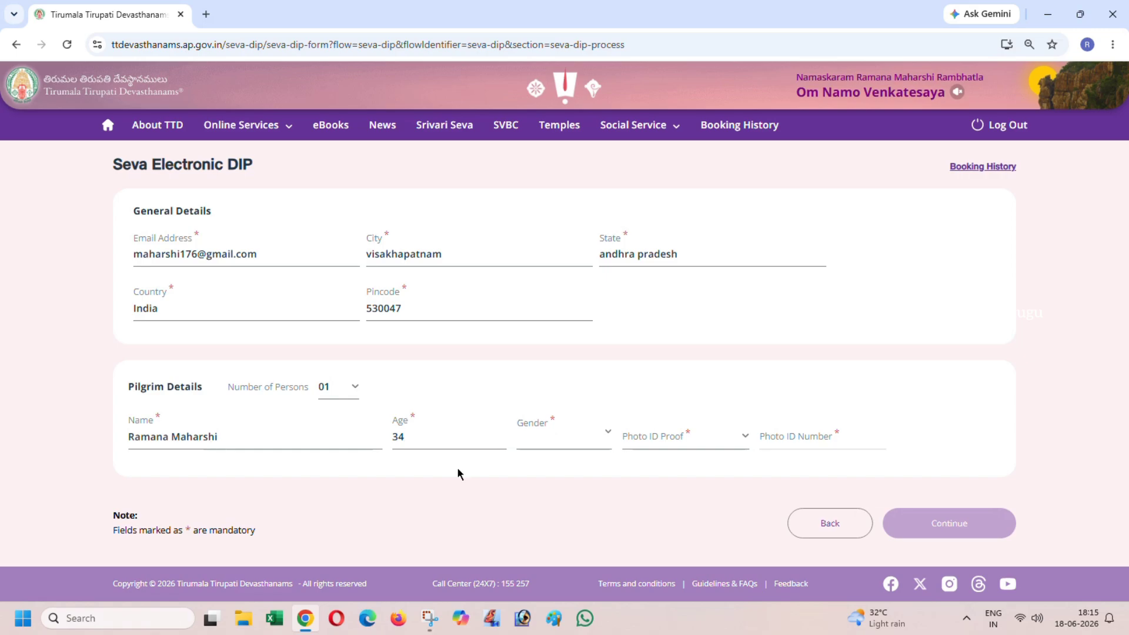
Set gender Male, ID proof Aadhaar Card, enter the ID number and continue to seva dates.
click(569, 440)
click(569, 466)
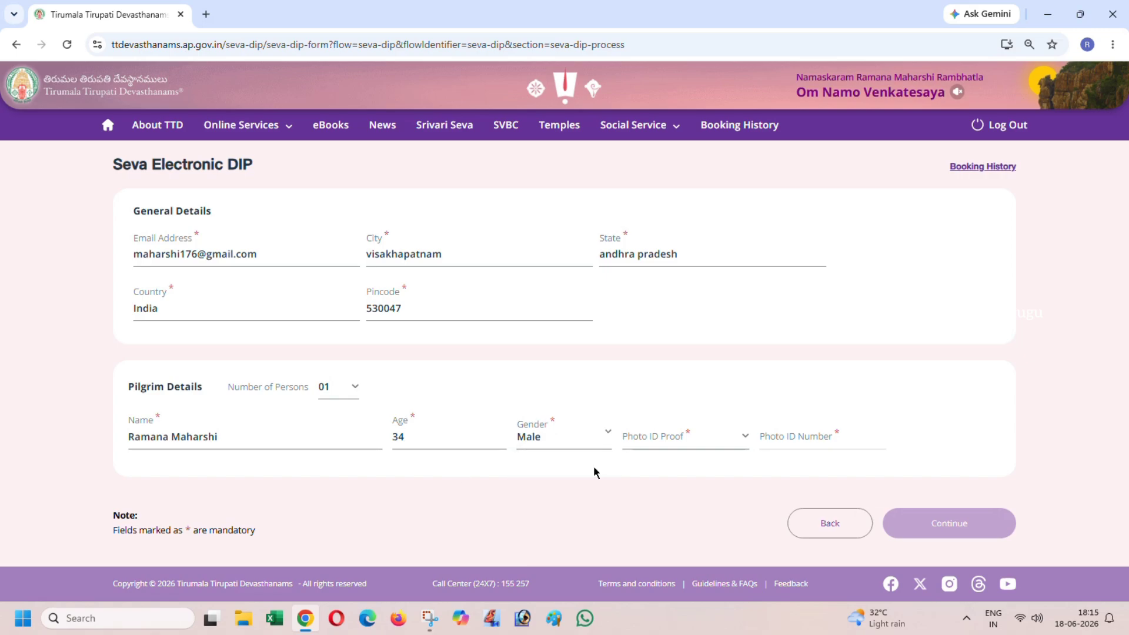
click(671, 440)
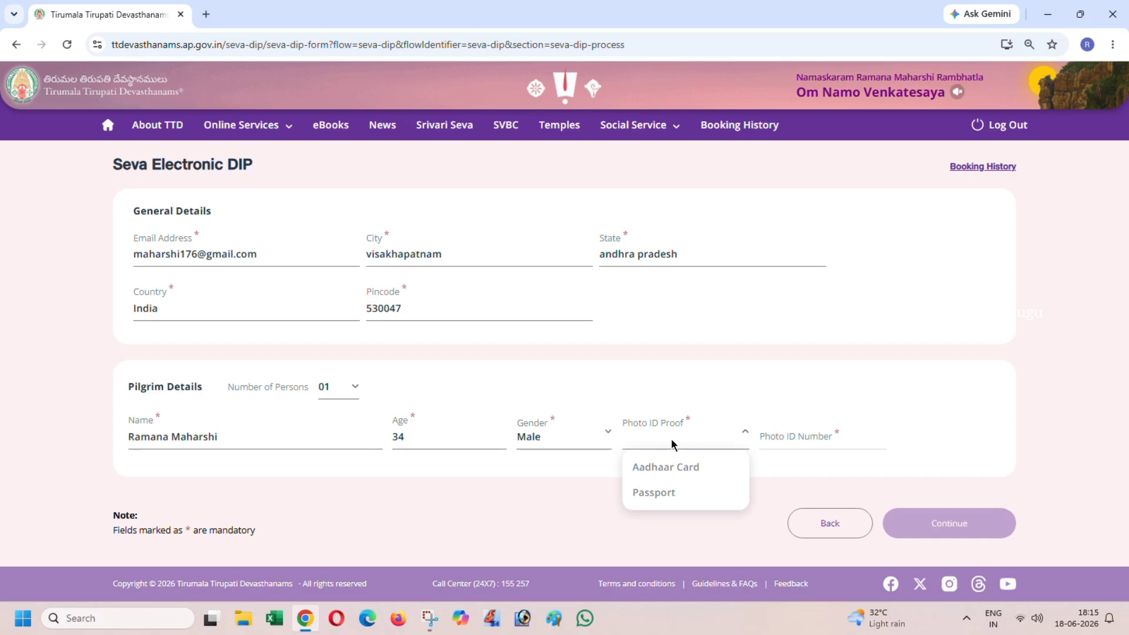
click(665, 467)
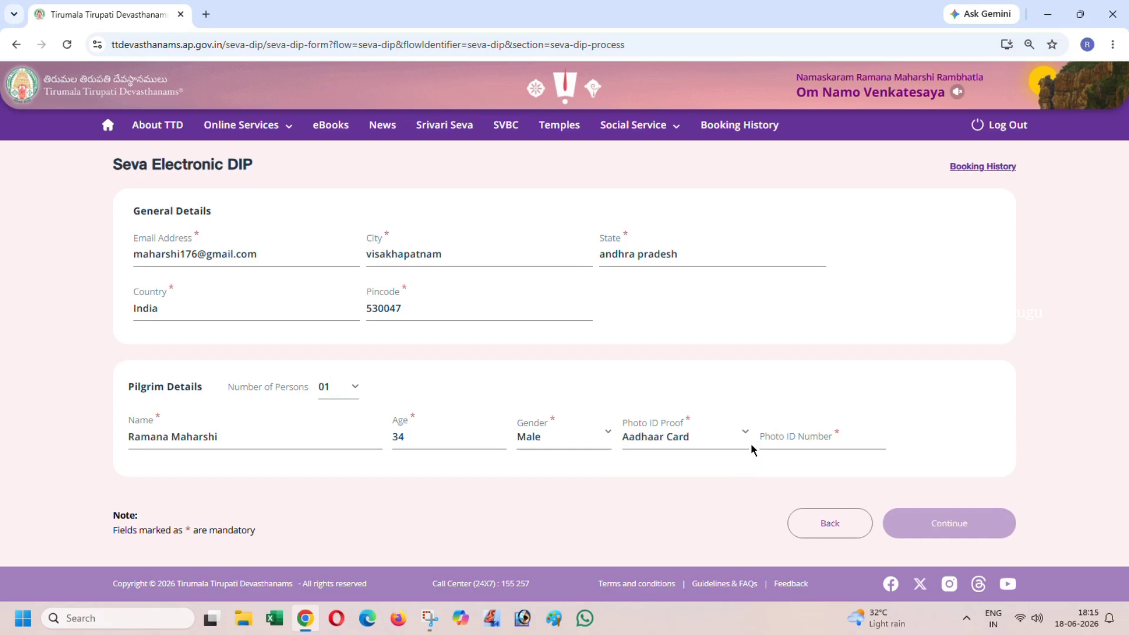
click(784, 440)
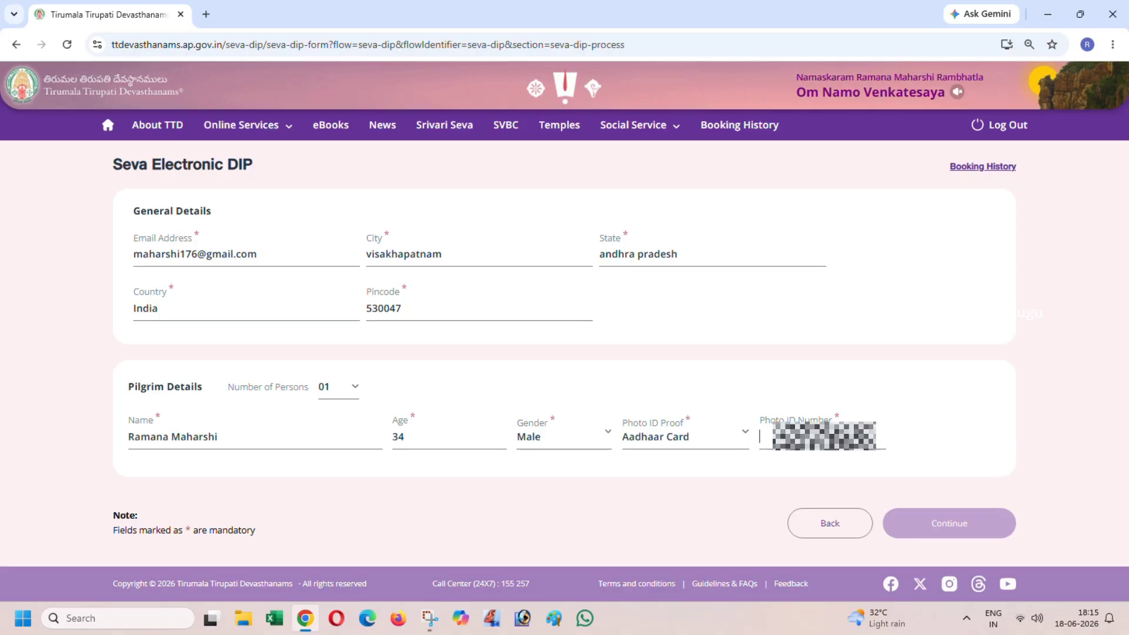
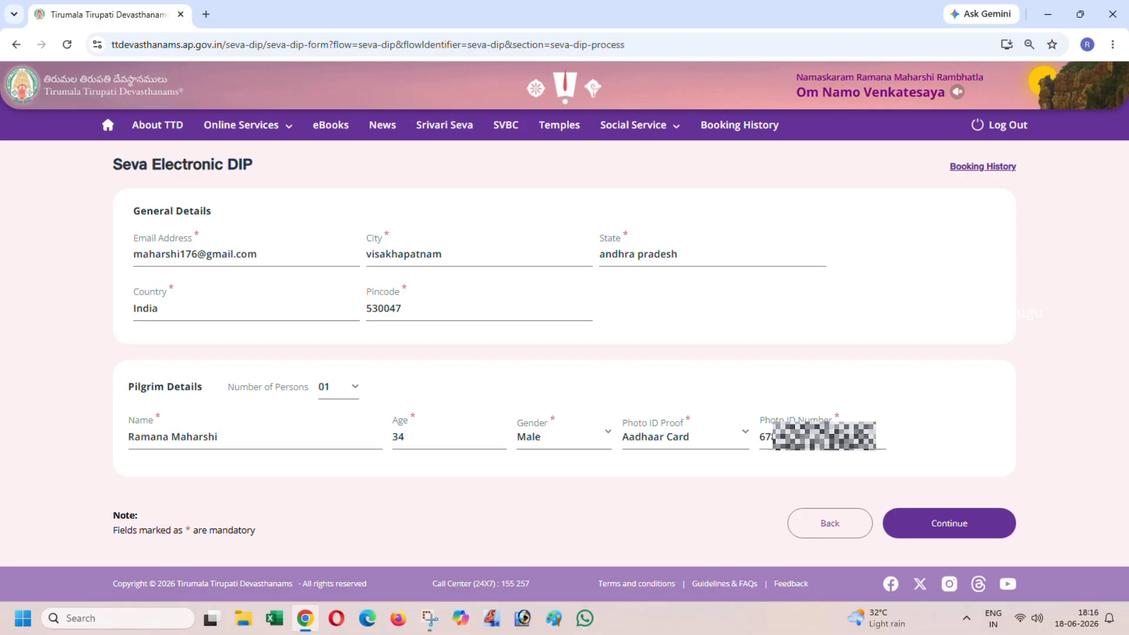
click(956, 532)
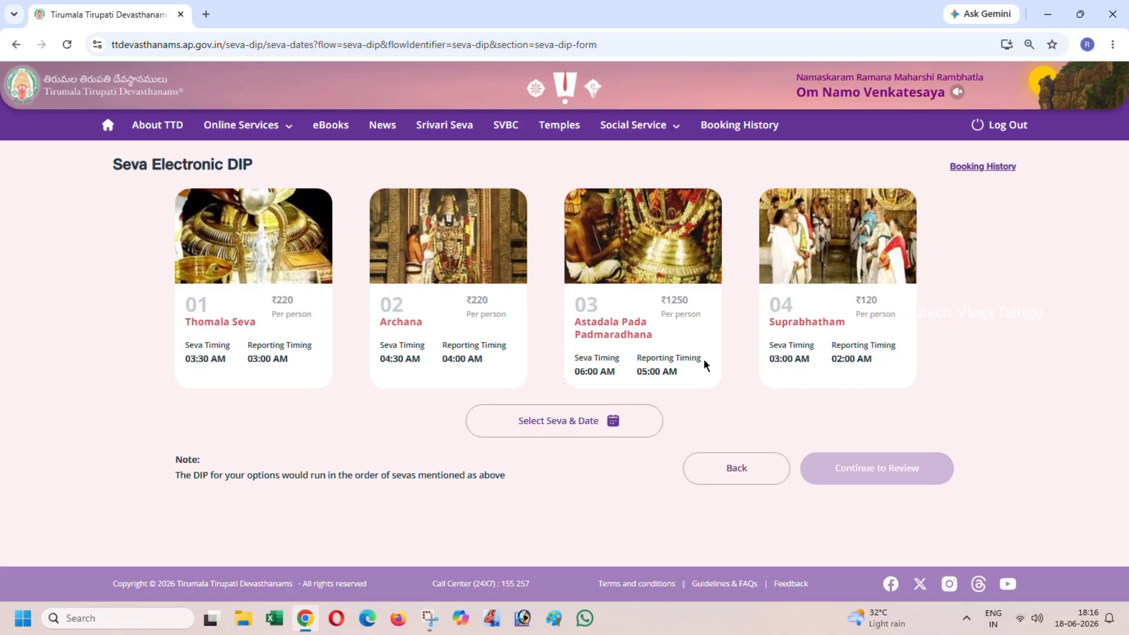
Select all September 2026 dates for Thomala Seva, Archana, Astadala Pada Padmaradhana and Suprabhatham.
click(548, 425)
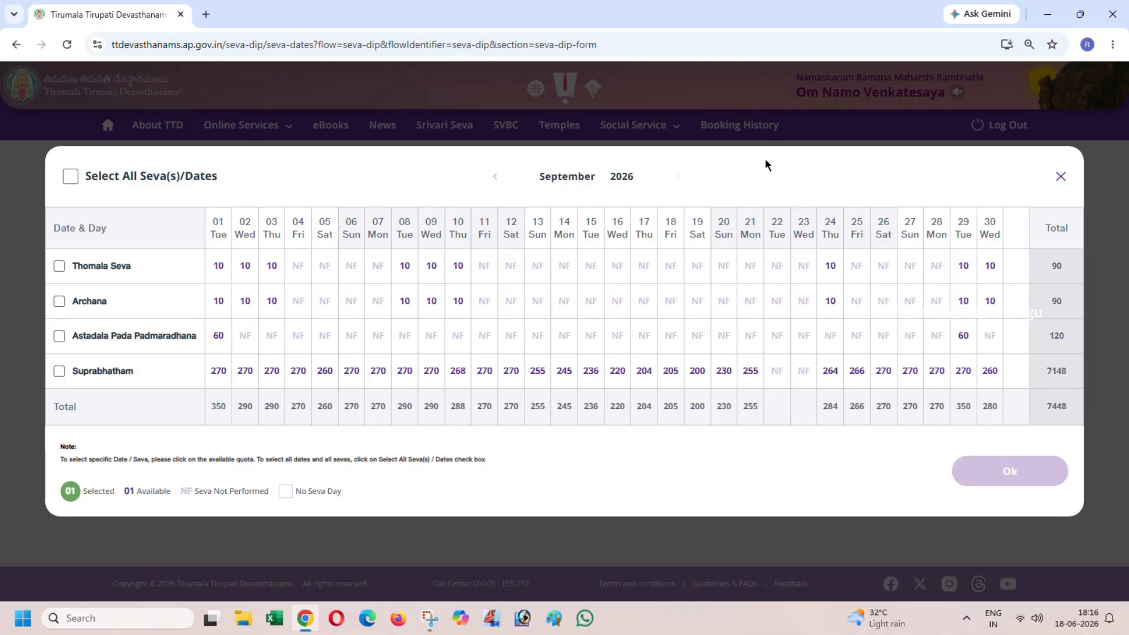
click(59, 266)
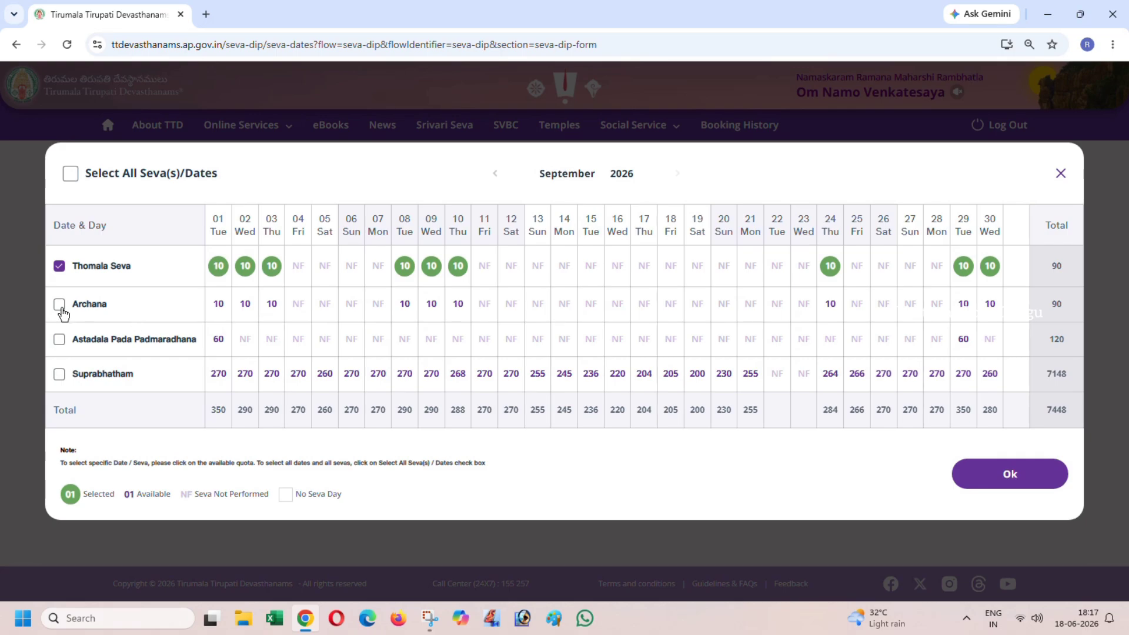
click(60, 306)
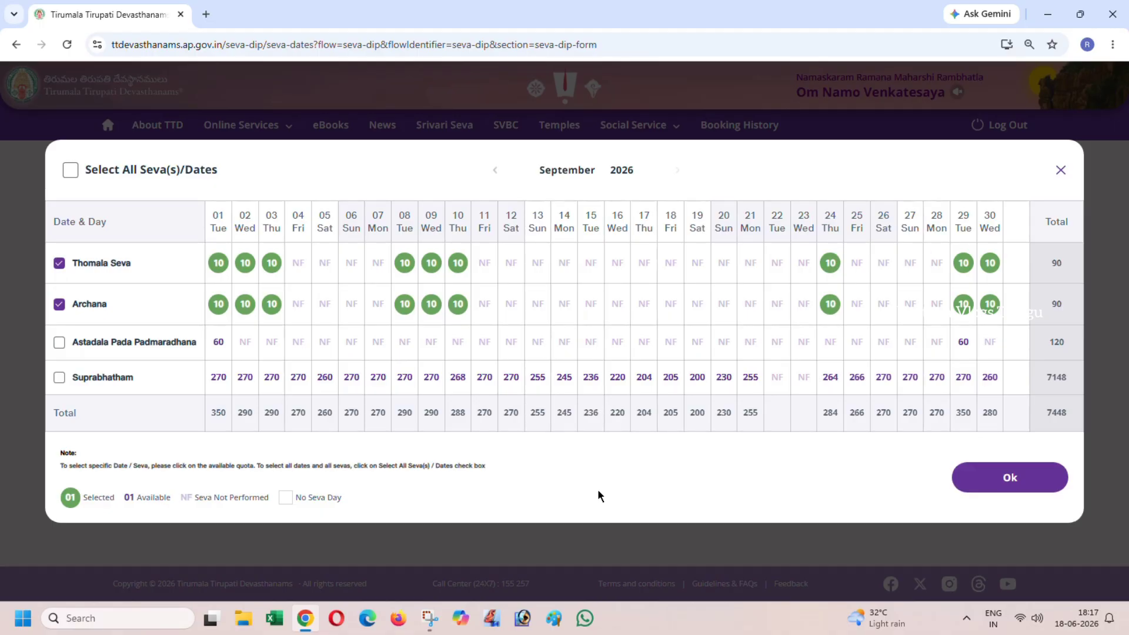
click(60, 344)
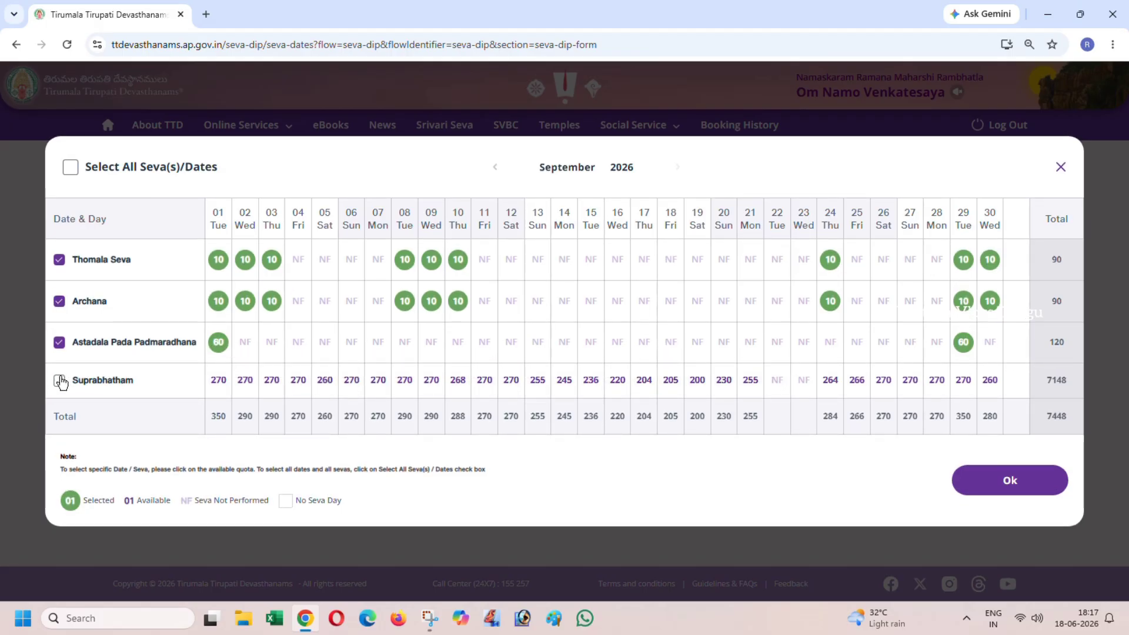
click(60, 381)
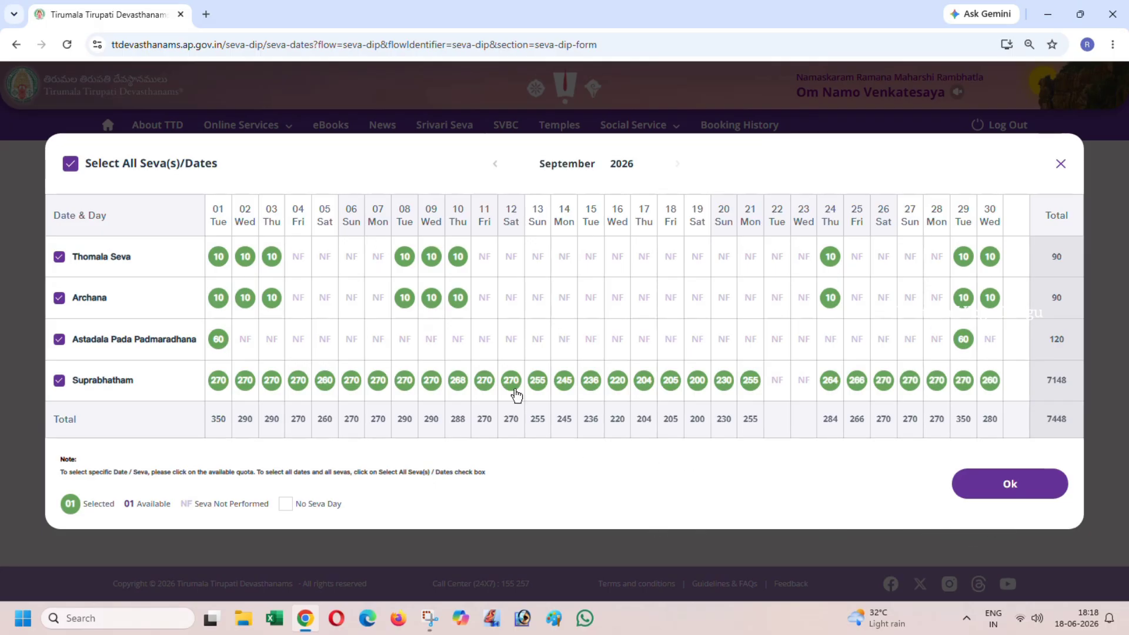
click(1003, 497)
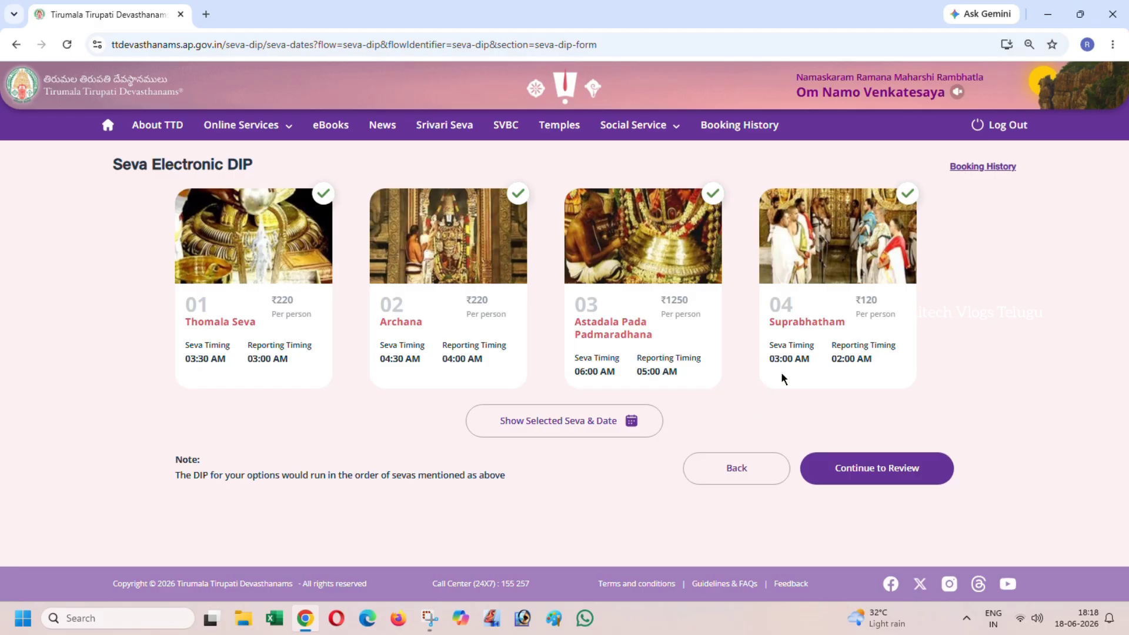
Review the General Details, then Confirm & Submit the registration and dismiss the success message.
click(884, 473)
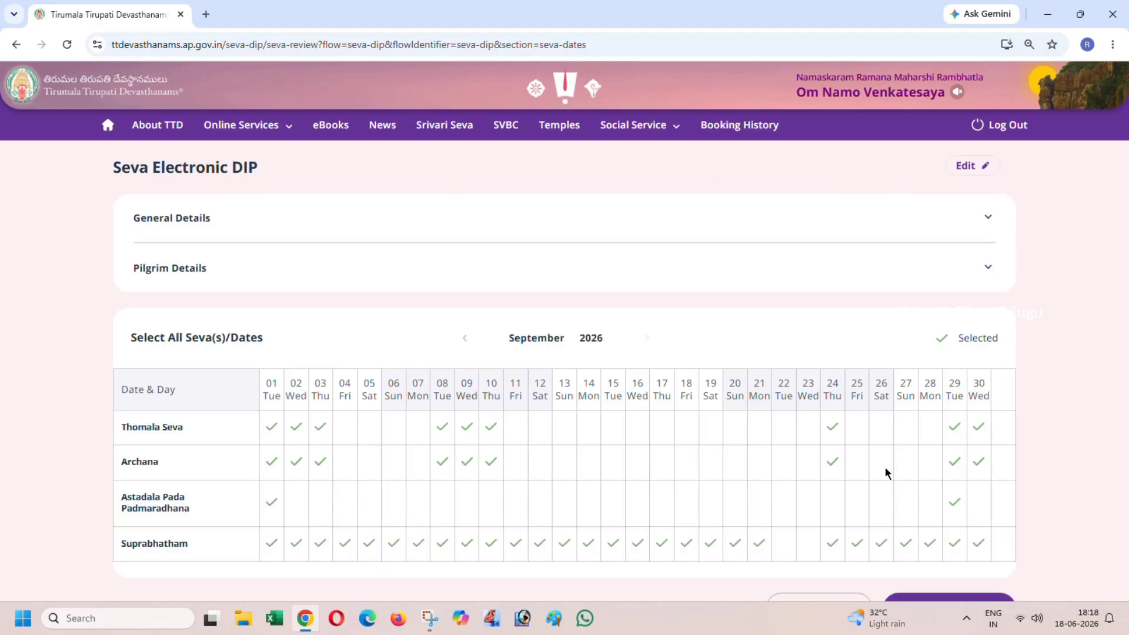
scroll(1086, 312, down, 1)
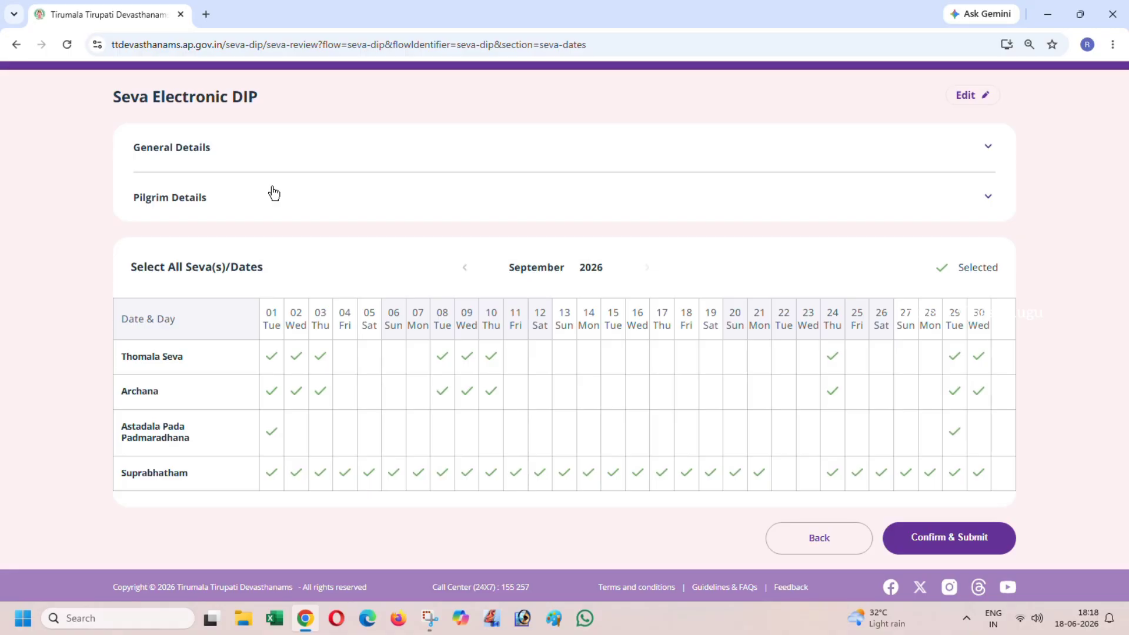
click(326, 163)
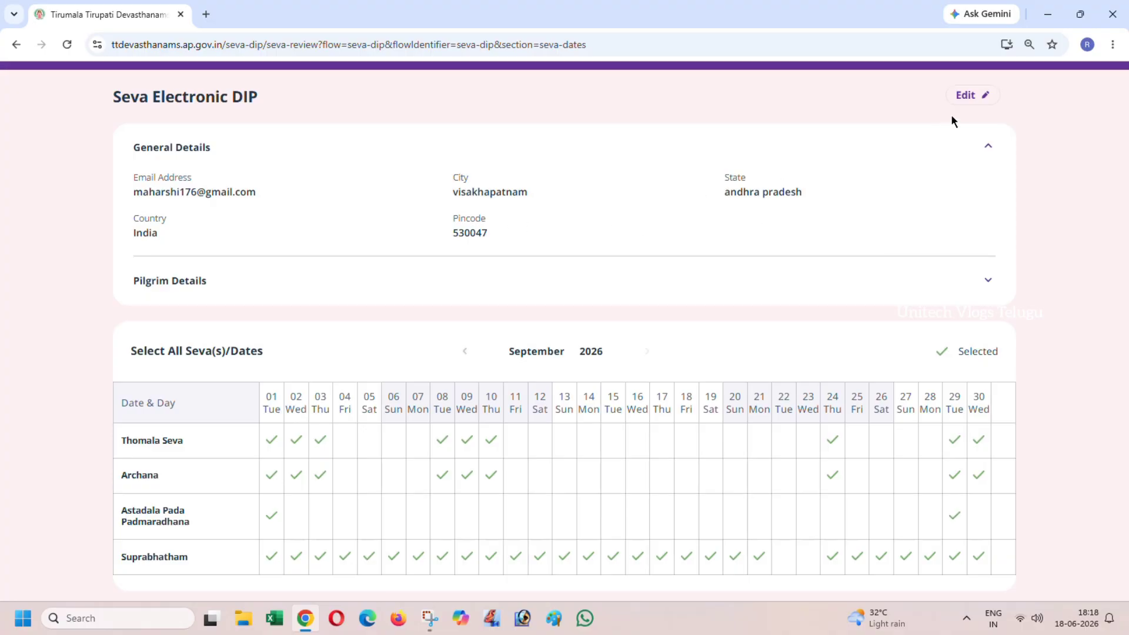
click(987, 150)
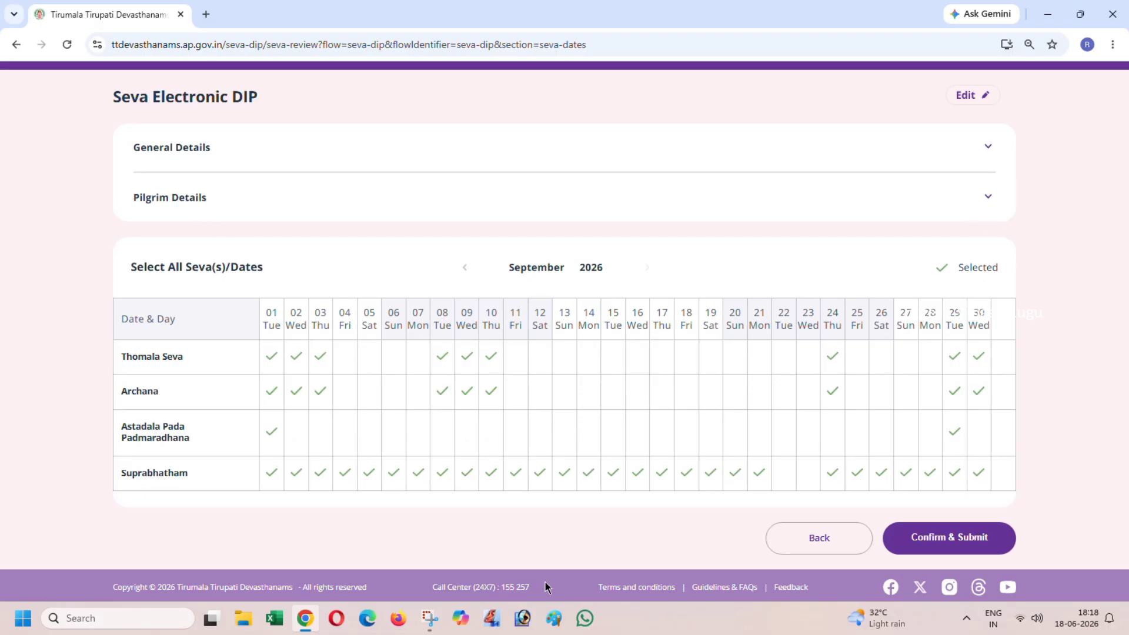
click(946, 544)
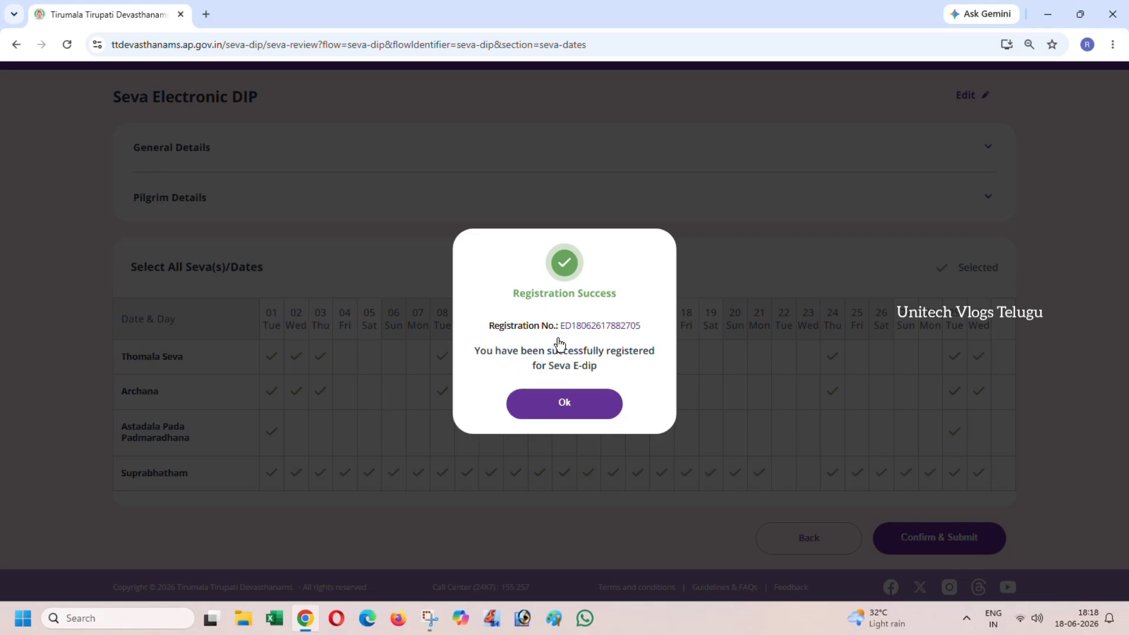
click(566, 405)
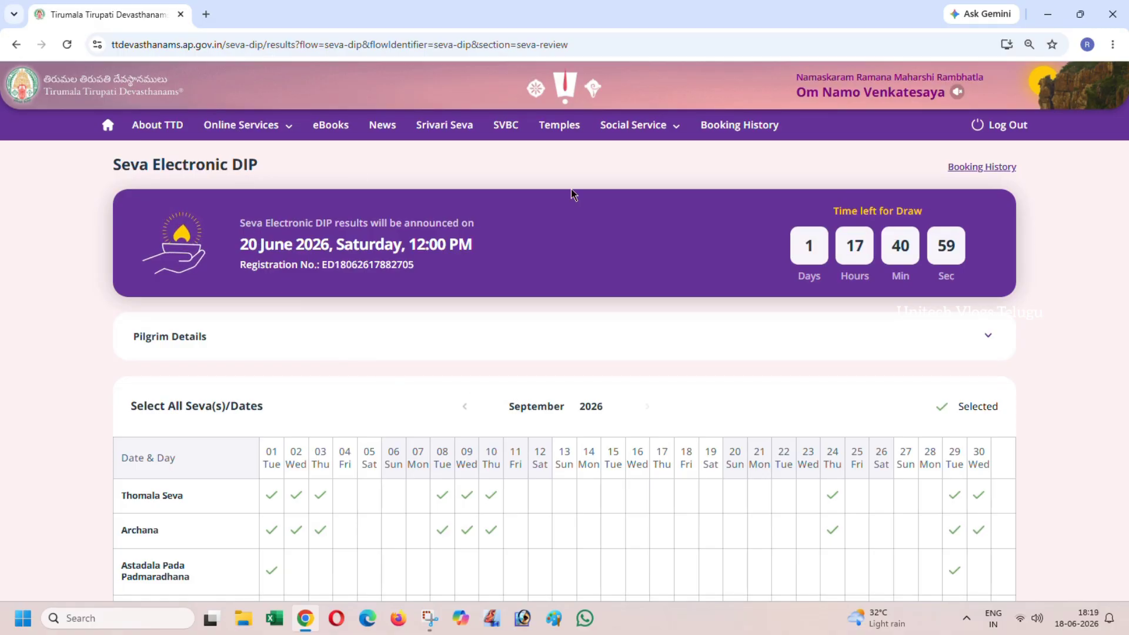
Filter Booking History to show only Seva Electronic DIP bookings.
click(742, 127)
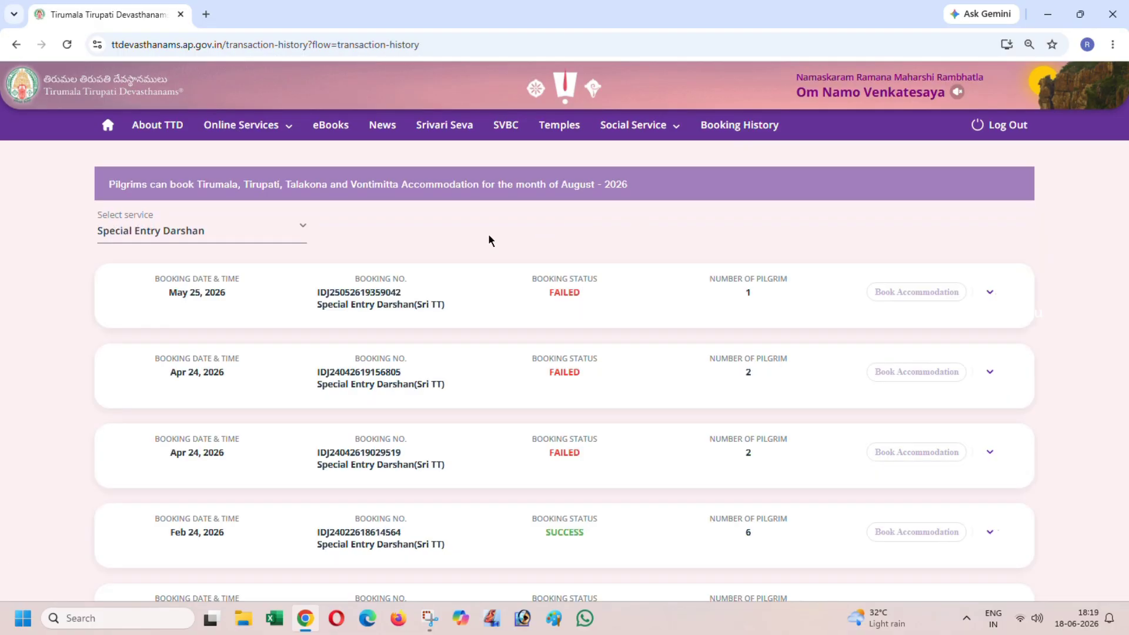
click(241, 232)
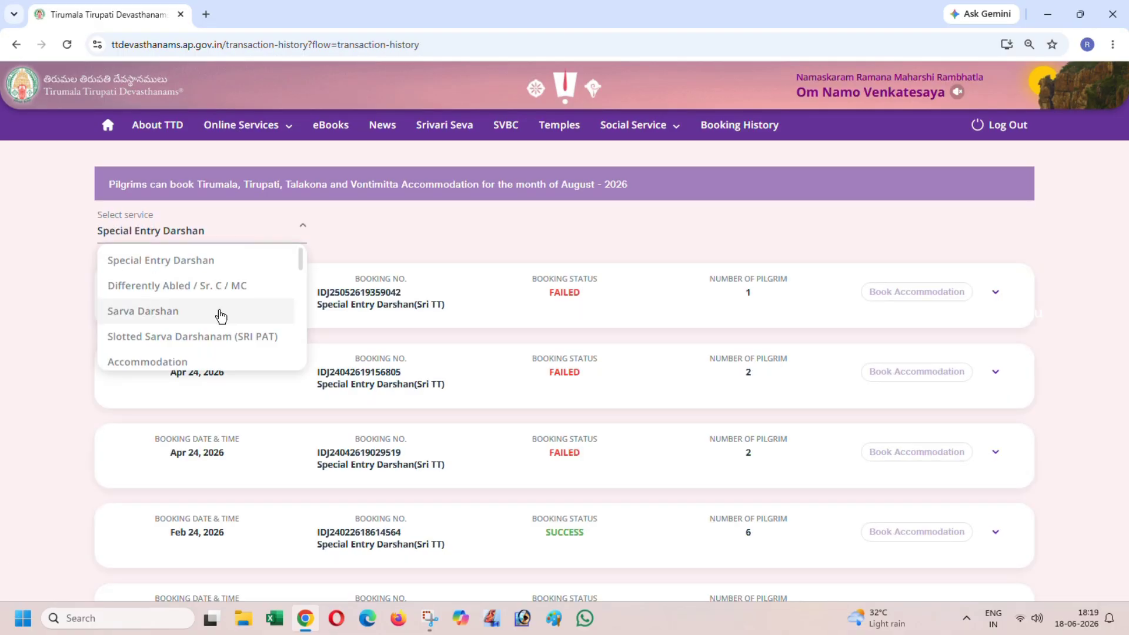
scroll(222, 315, down, 3)
click(171, 329)
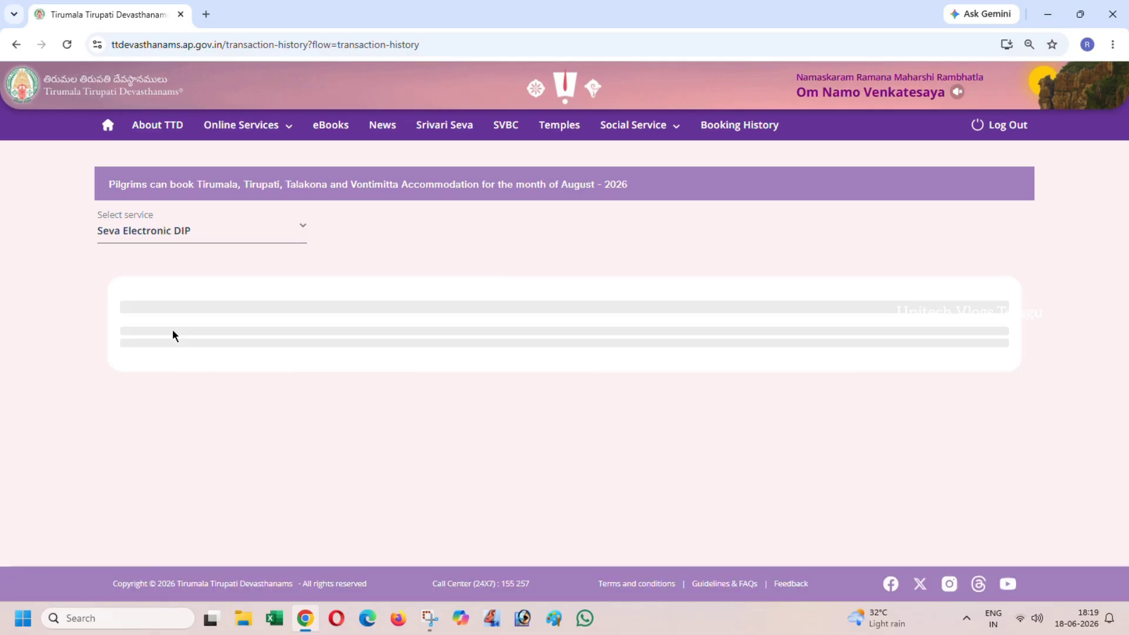